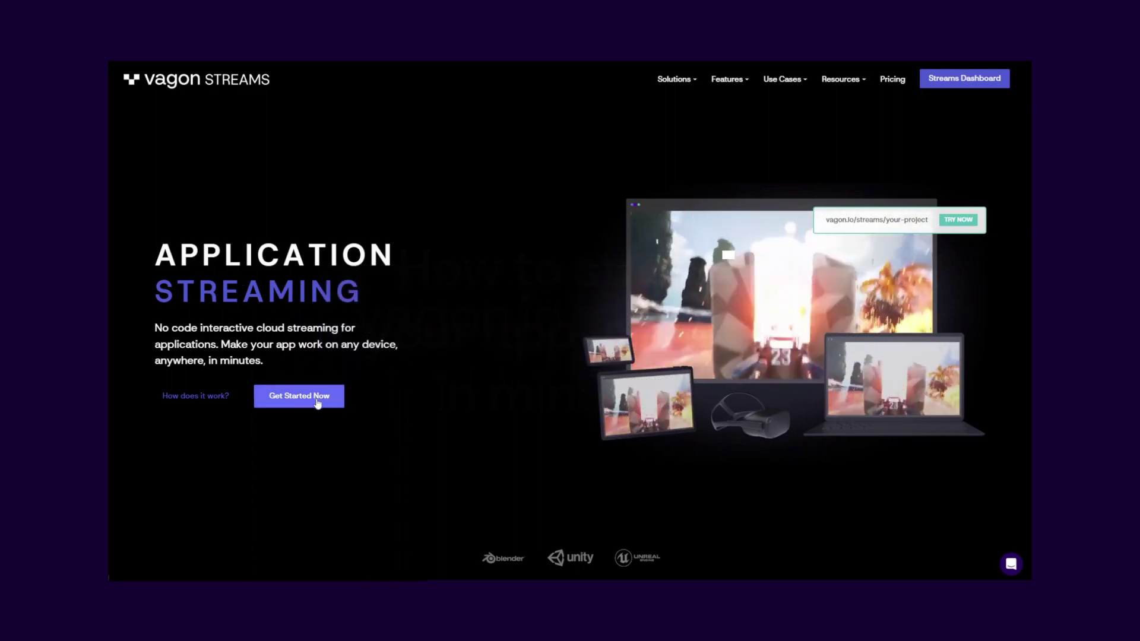
- Sign up for a new Vagon Streams account with a name and company
click(318, 402)
text(Leonardo da VinciDa Vinci Cloud Inc.)
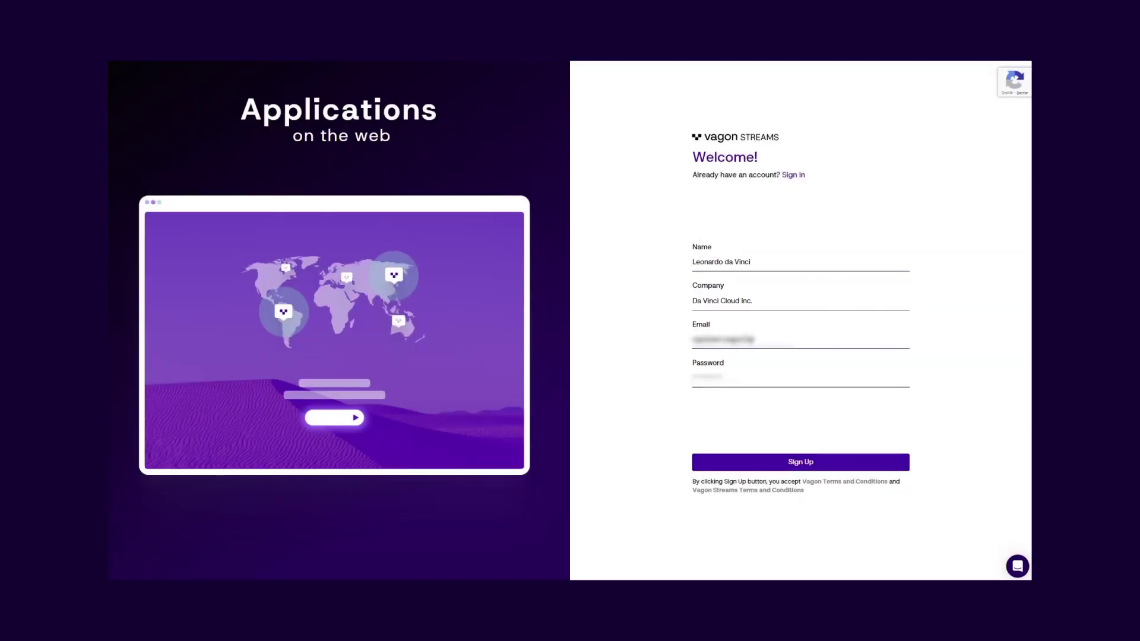
click(829, 460)
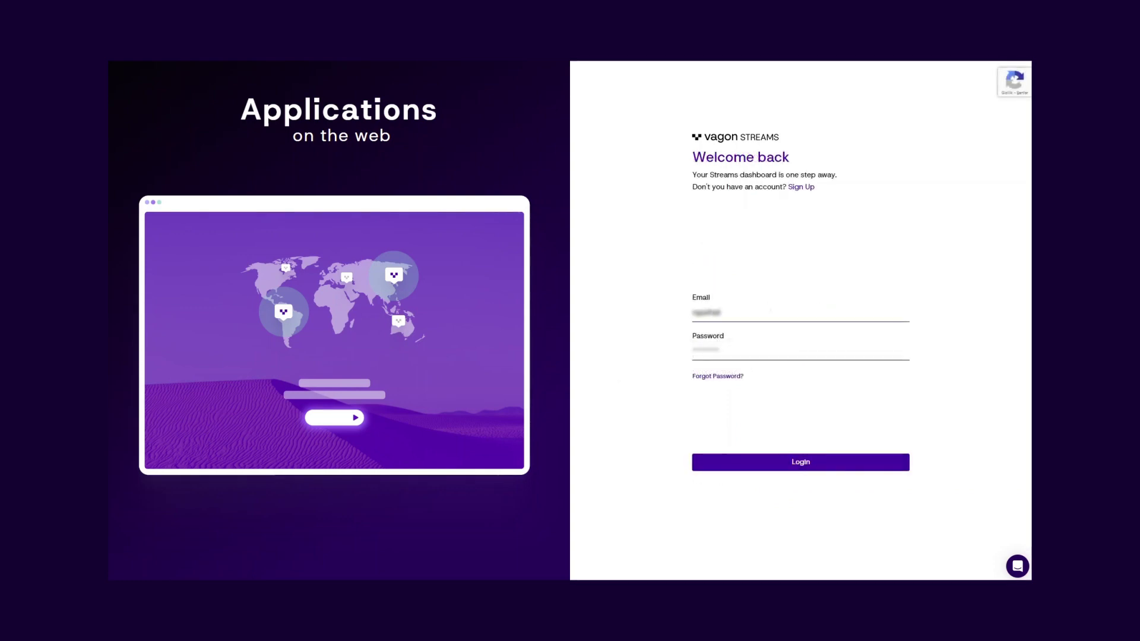
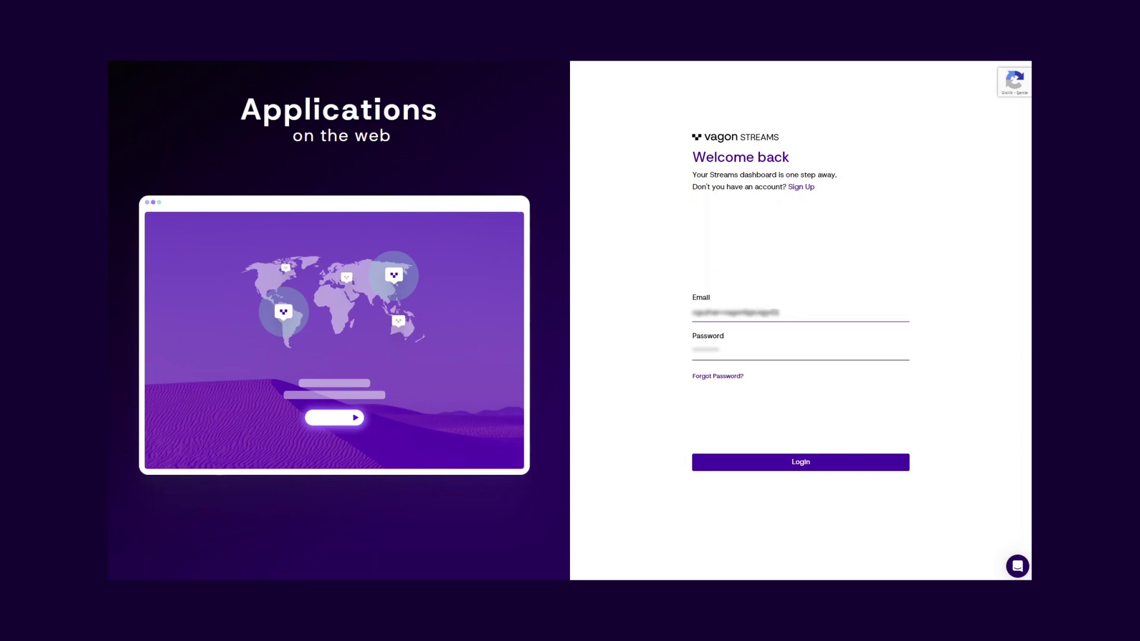
- Log in with the account's e-mail and password to reach the dashboard
key(Tab)
text(**********)
click(796, 461)
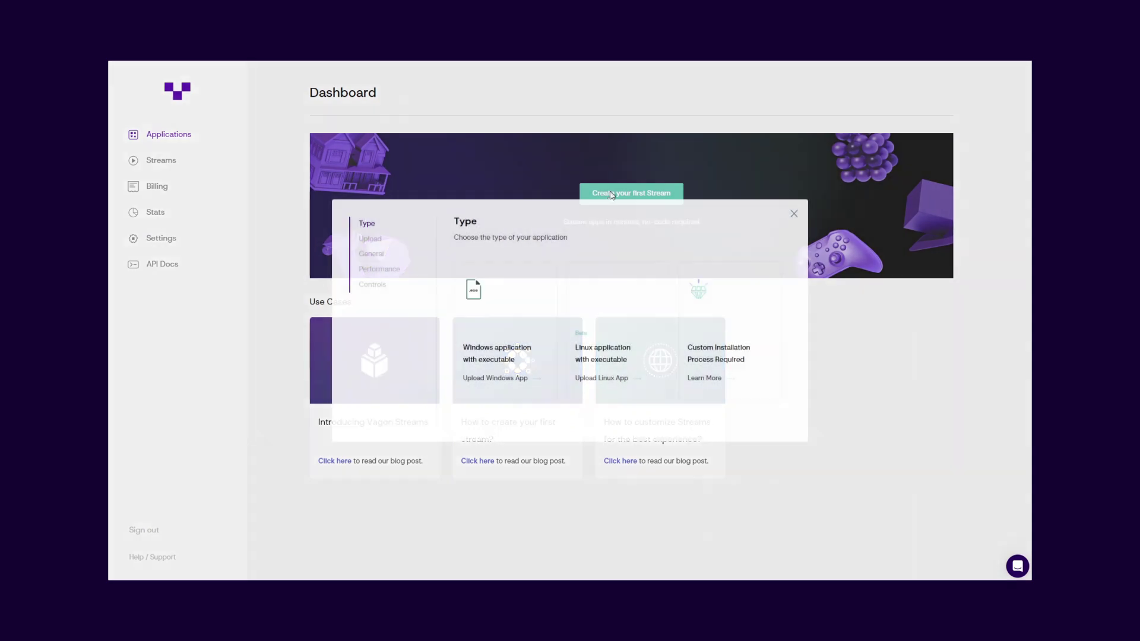
- Start the first stream and compare the Windows, Linux and custom-installation application types
click(612, 195)
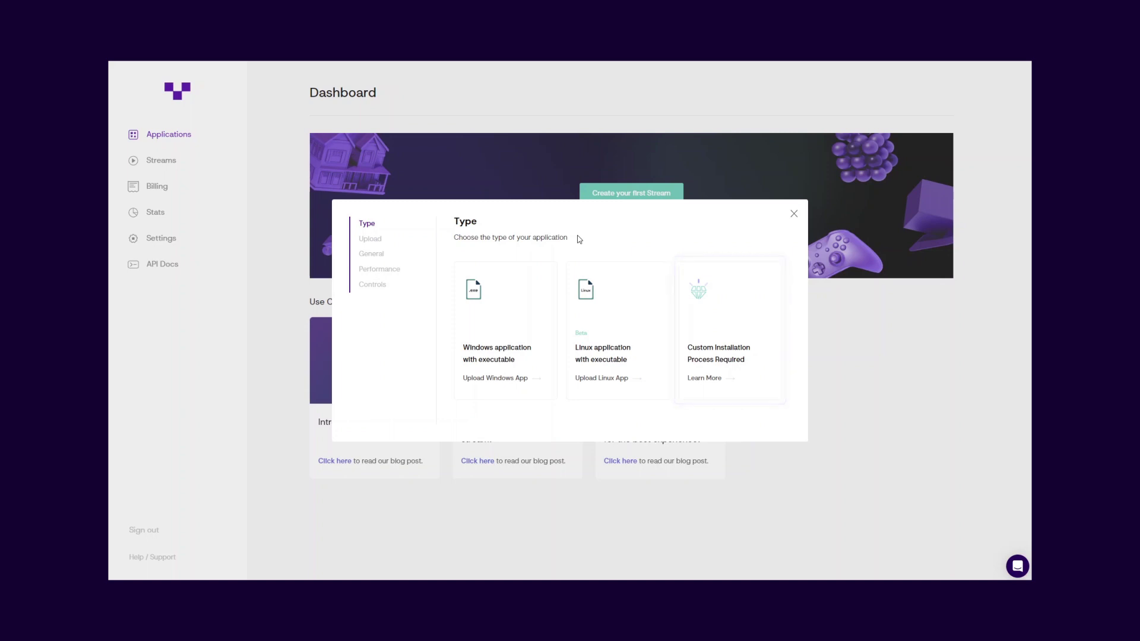
mouse_move(539, 293)
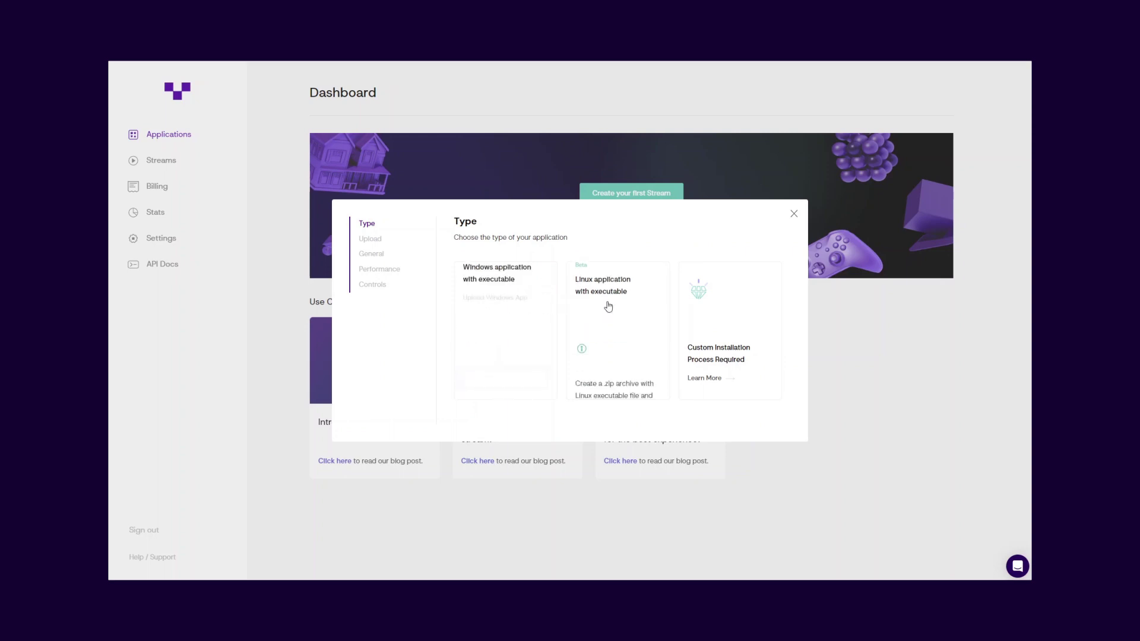
mouse_move(639, 305)
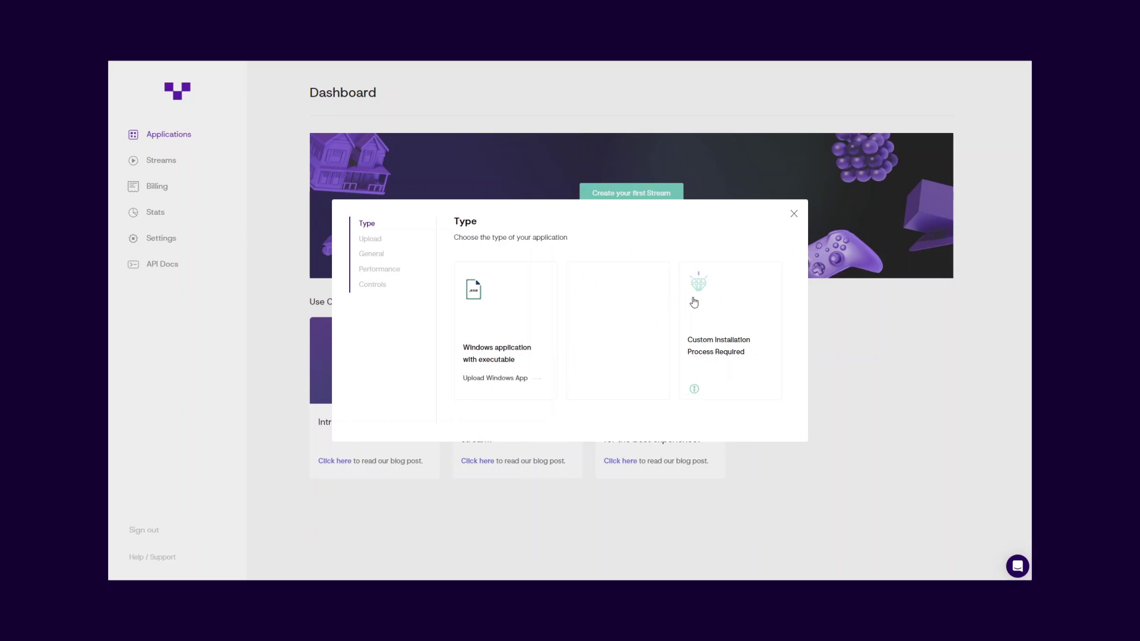
mouse_move(741, 300)
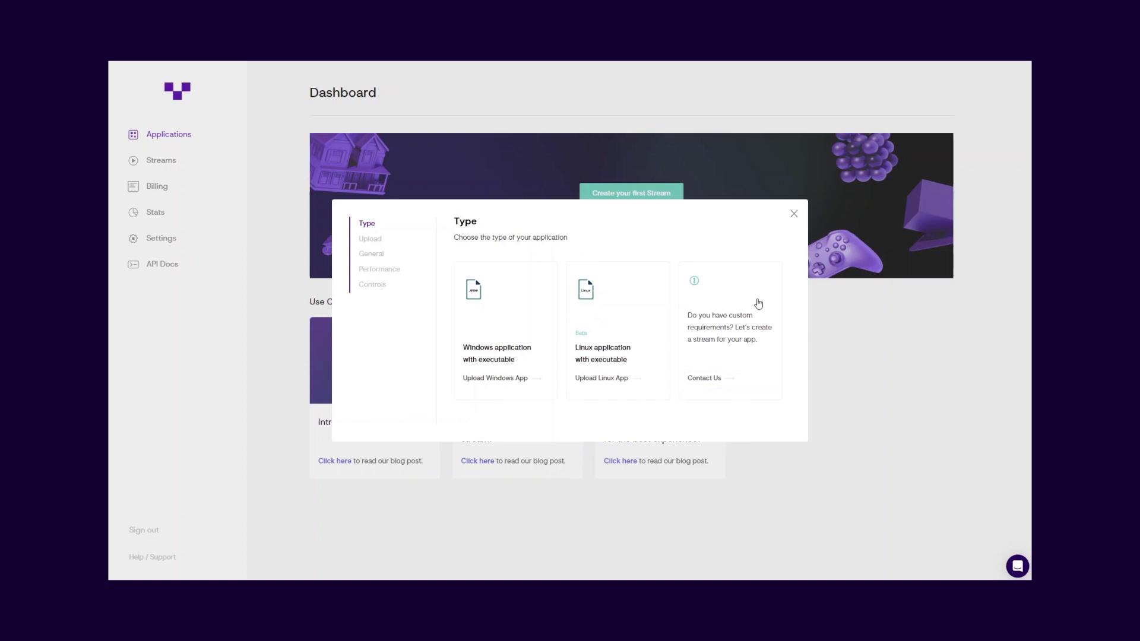
- Choose Windows application with executable and upload awesome_app.zip from Vagon App Files
click(537, 312)
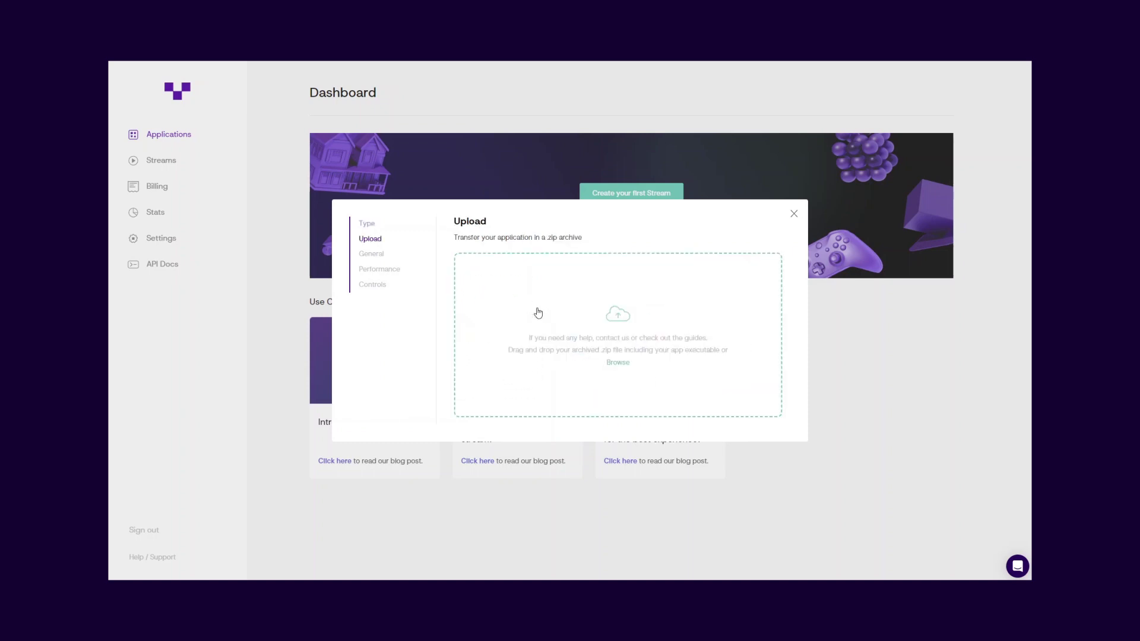
click(600, 373)
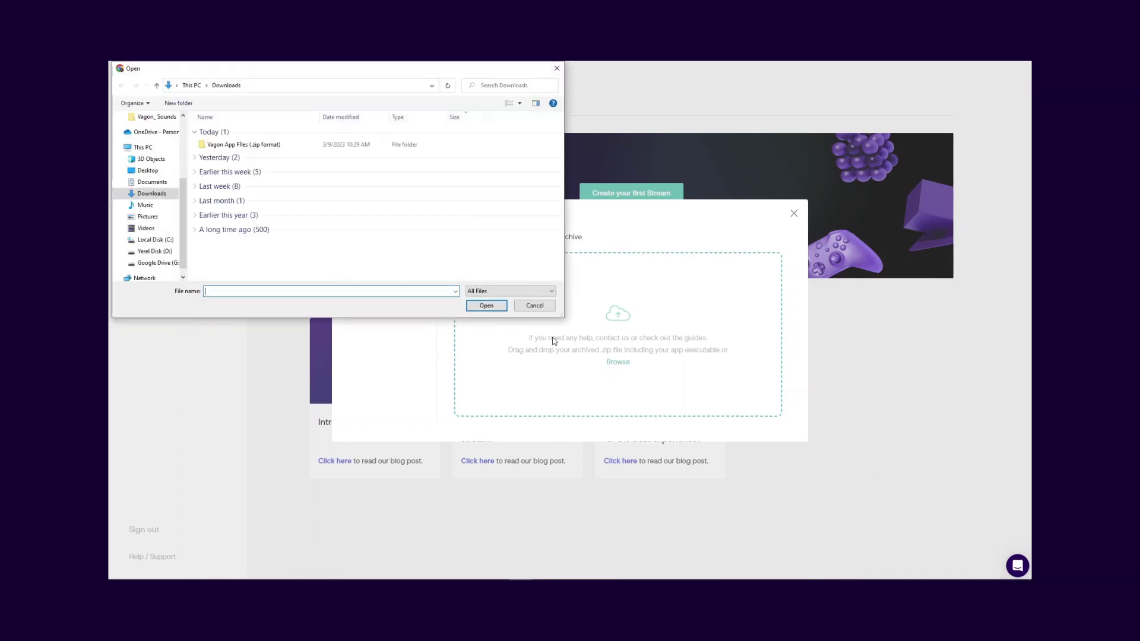
double_click(307, 146)
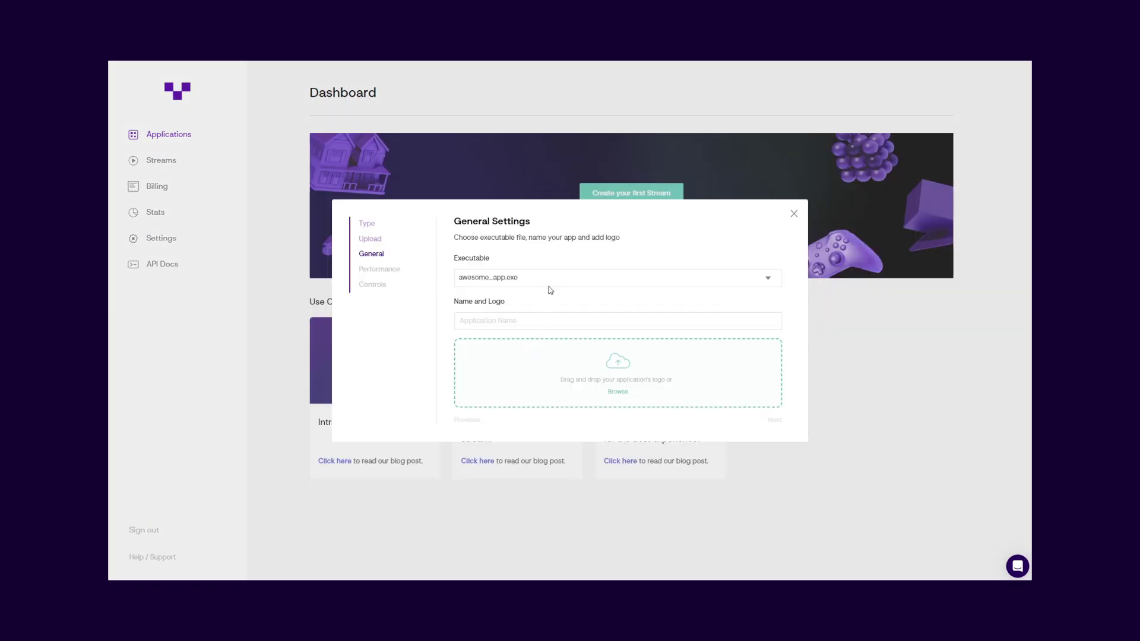
- Select awesome_app.exe as the executable and name the application 'Awesome App'
click(552, 283)
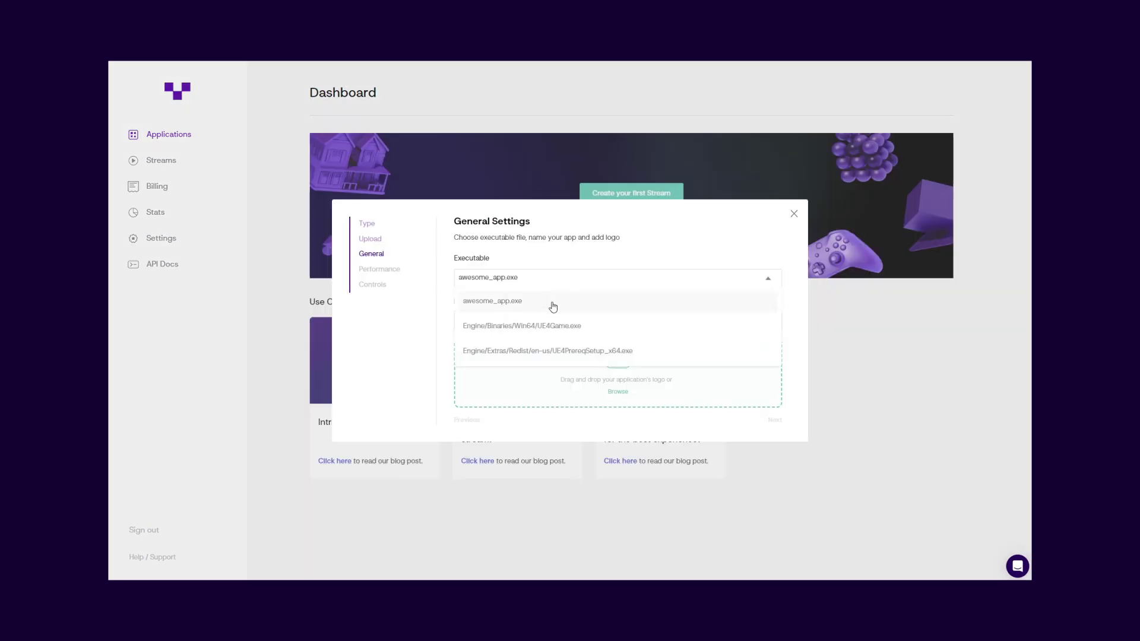
click(553, 304)
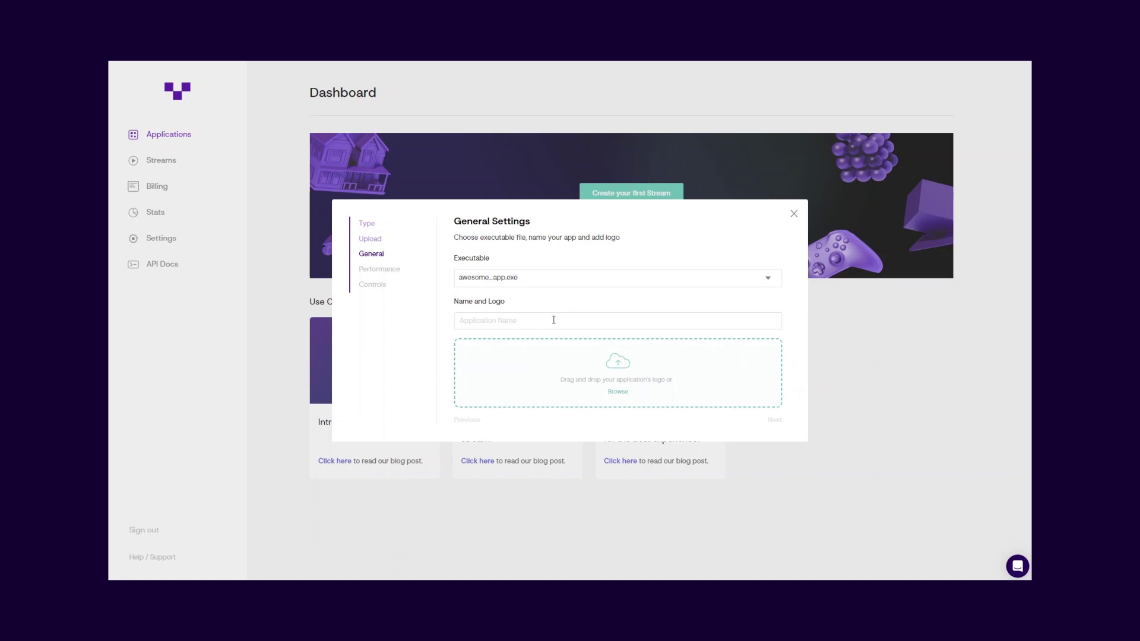
click(553, 320)
text(Awesome App)
- Upload the gamepad logo image from the Vagon App Logo folder
click(584, 379)
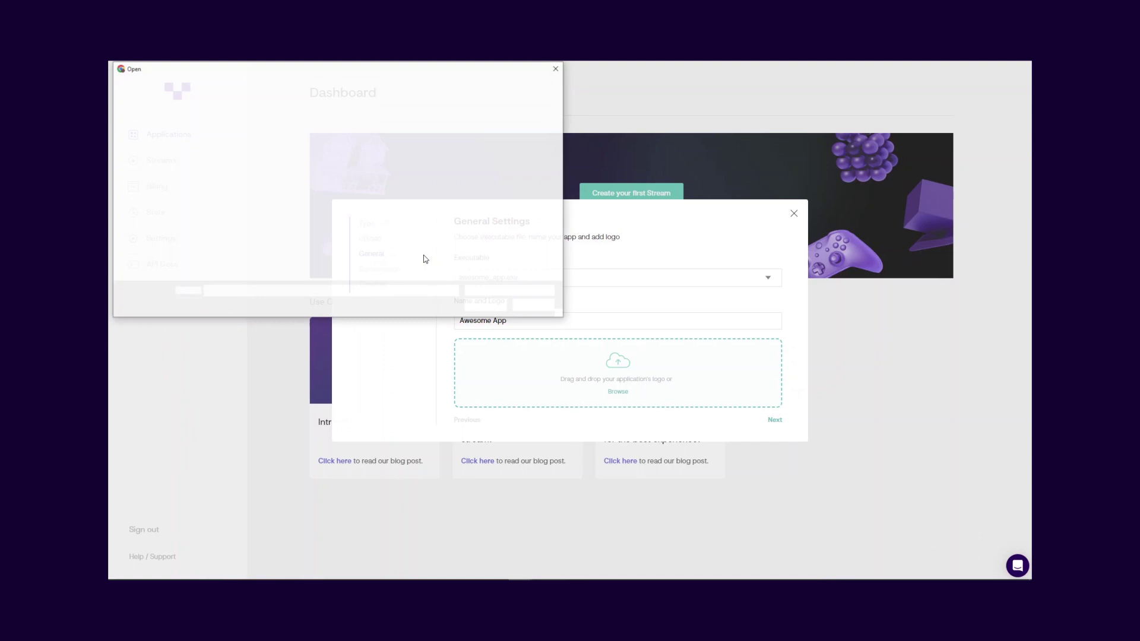
double_click(224, 142)
double_click(221, 140)
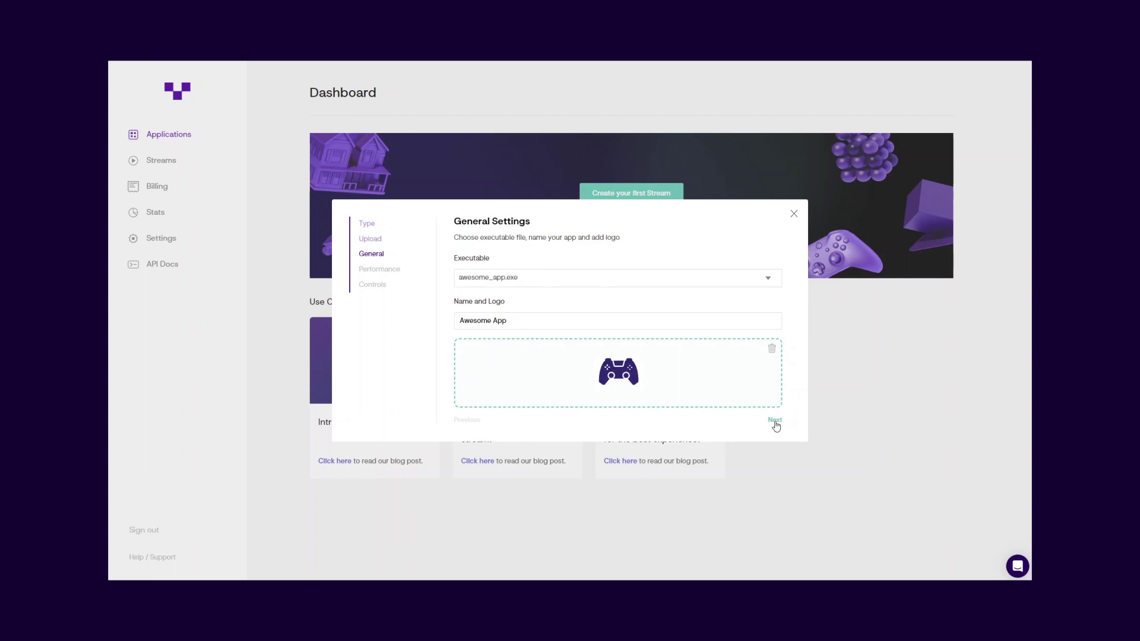
- Select the Graphics Accelerated Starter plan with 4 cores, 16GB GPU and 16GB RAM
click(775, 421)
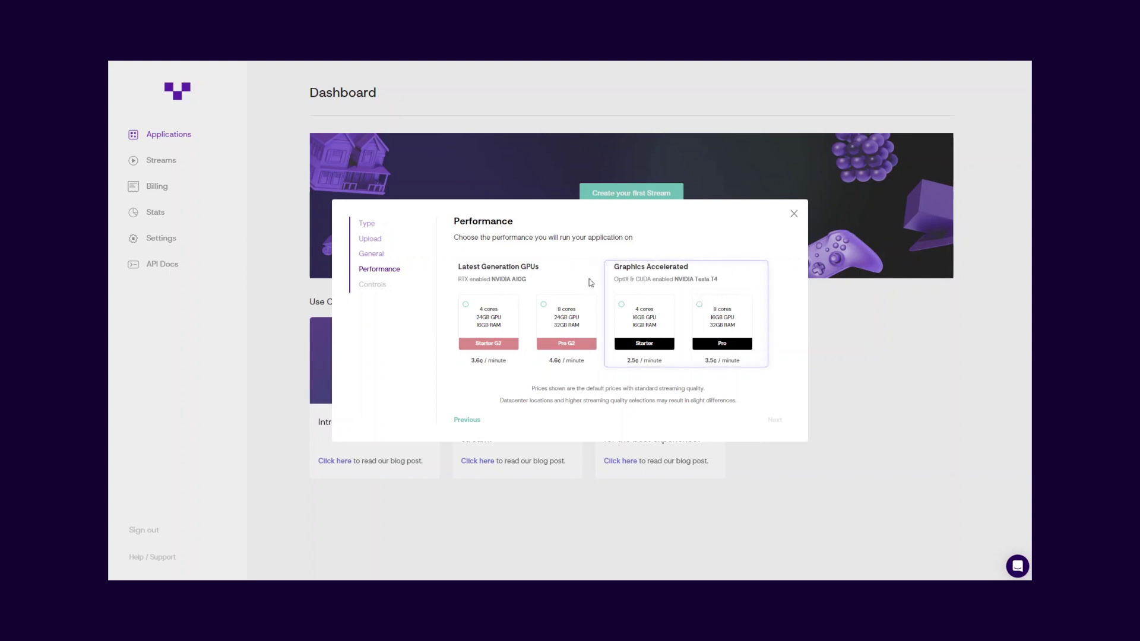
click(663, 324)
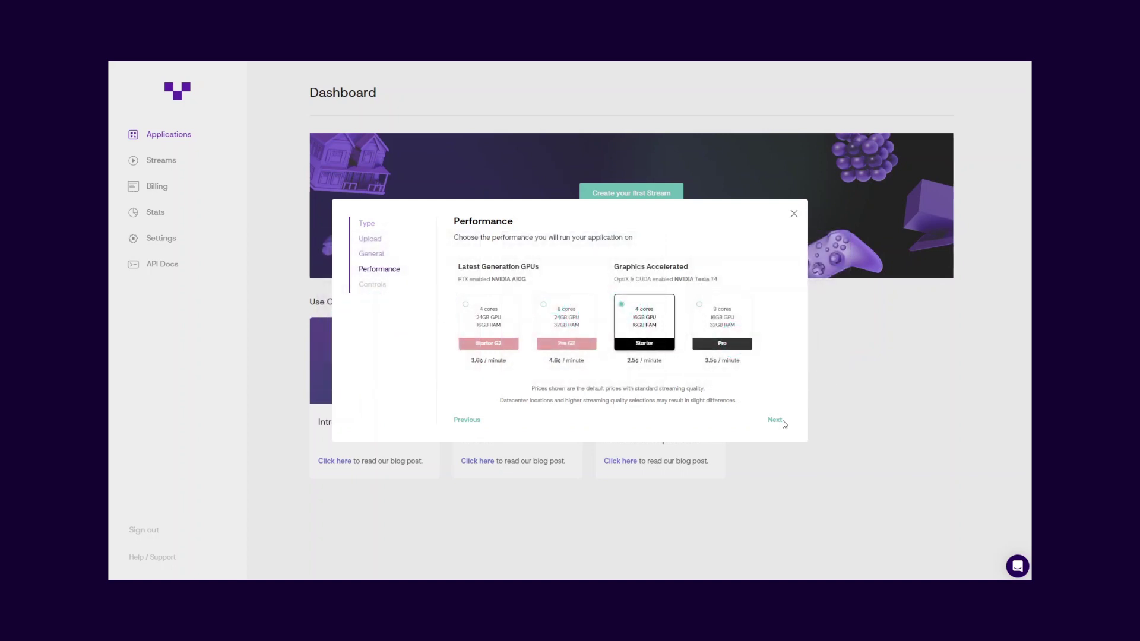
- Choose Mouse Control cursor mode, allow users to change it, and submit the configuration
click(779, 422)
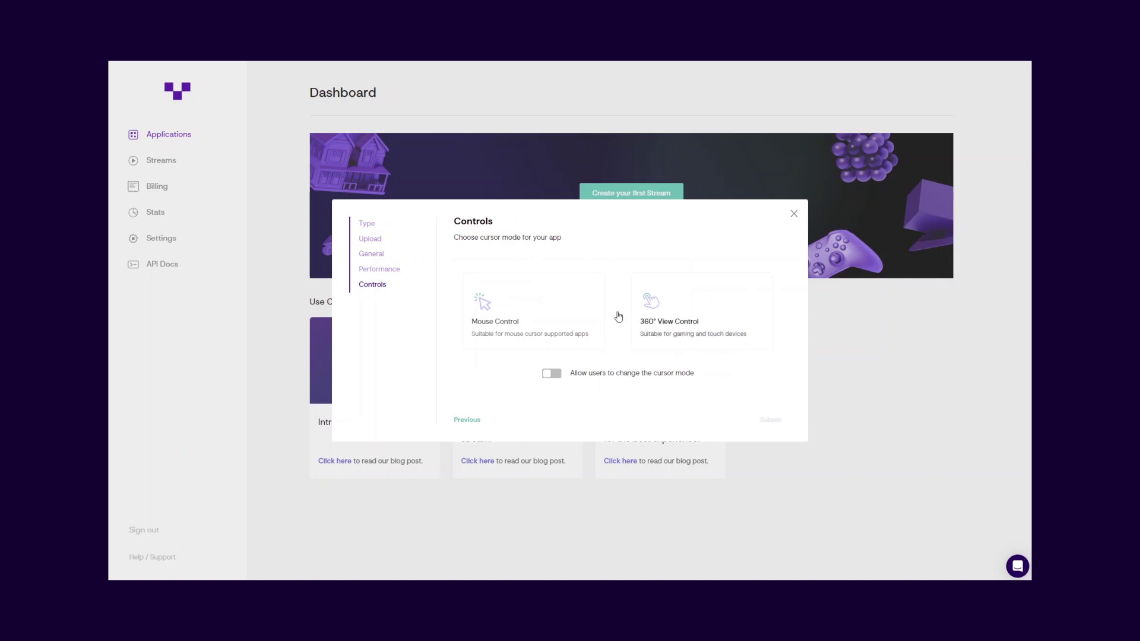
click(586, 305)
click(759, 315)
click(585, 311)
click(553, 374)
click(774, 422)
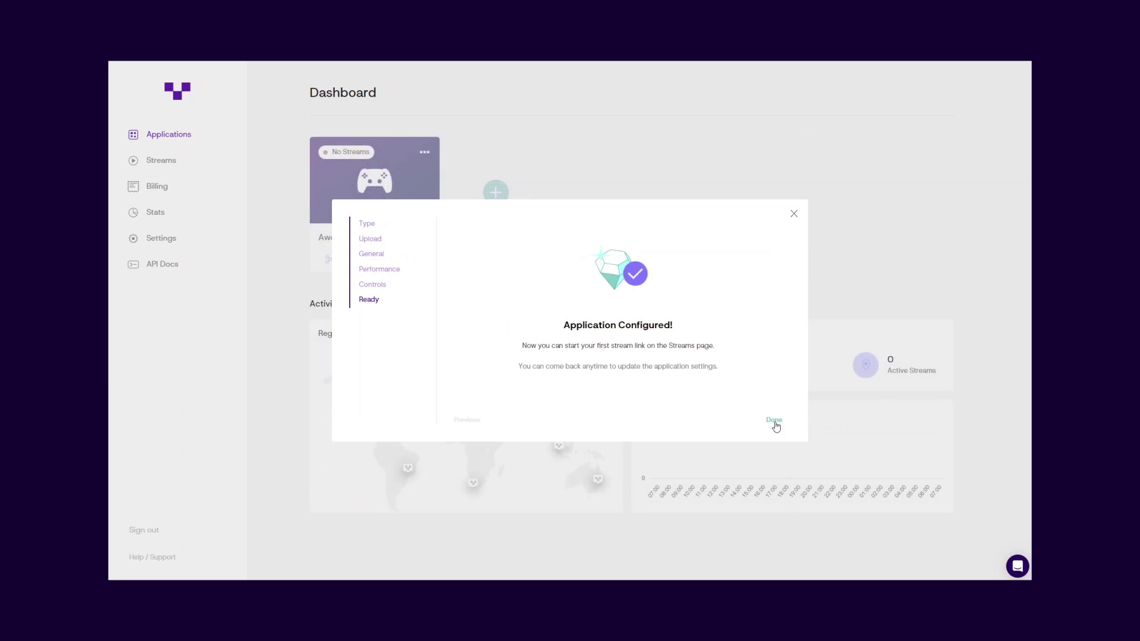
- Return to the dashboard, reopen Awesome App's settings and resubmit them
click(774, 421)
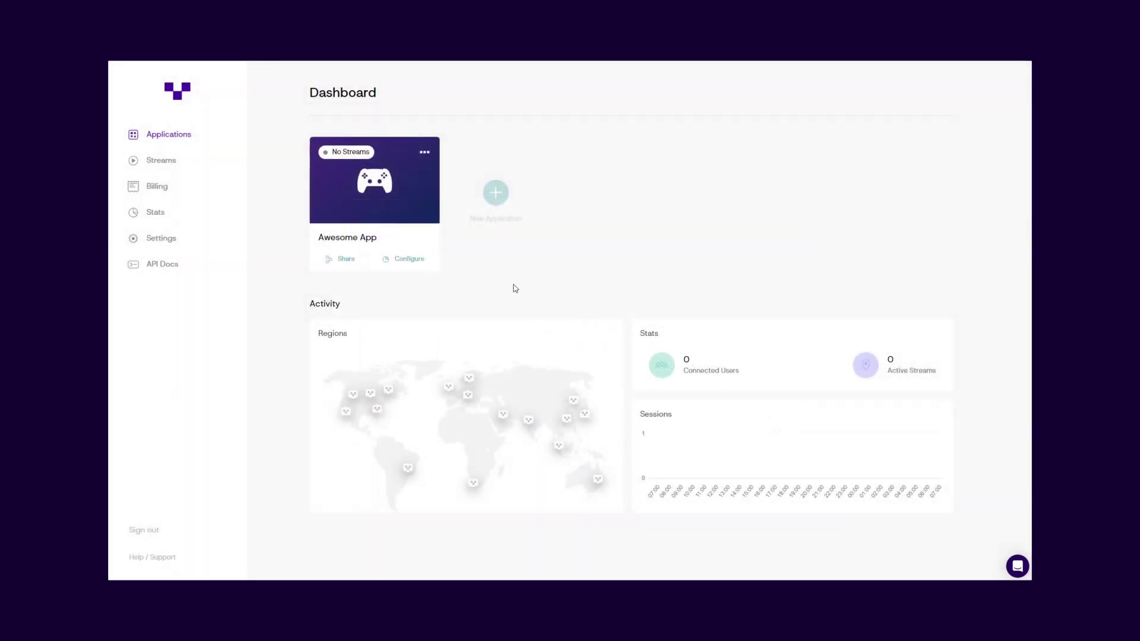
click(424, 261)
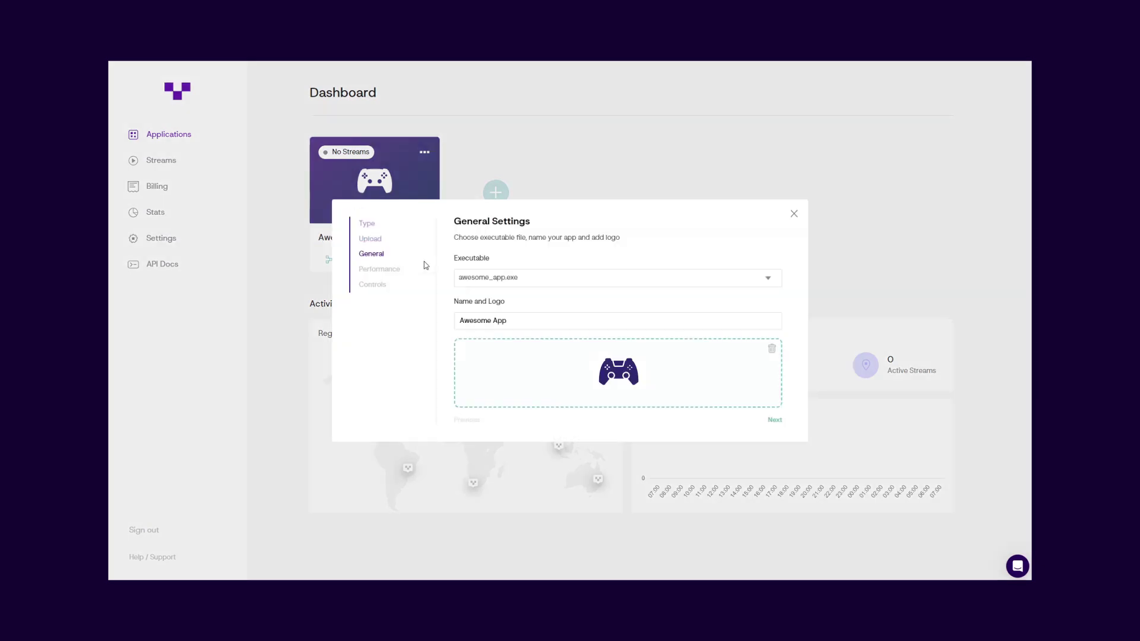
click(777, 422)
click(777, 422)
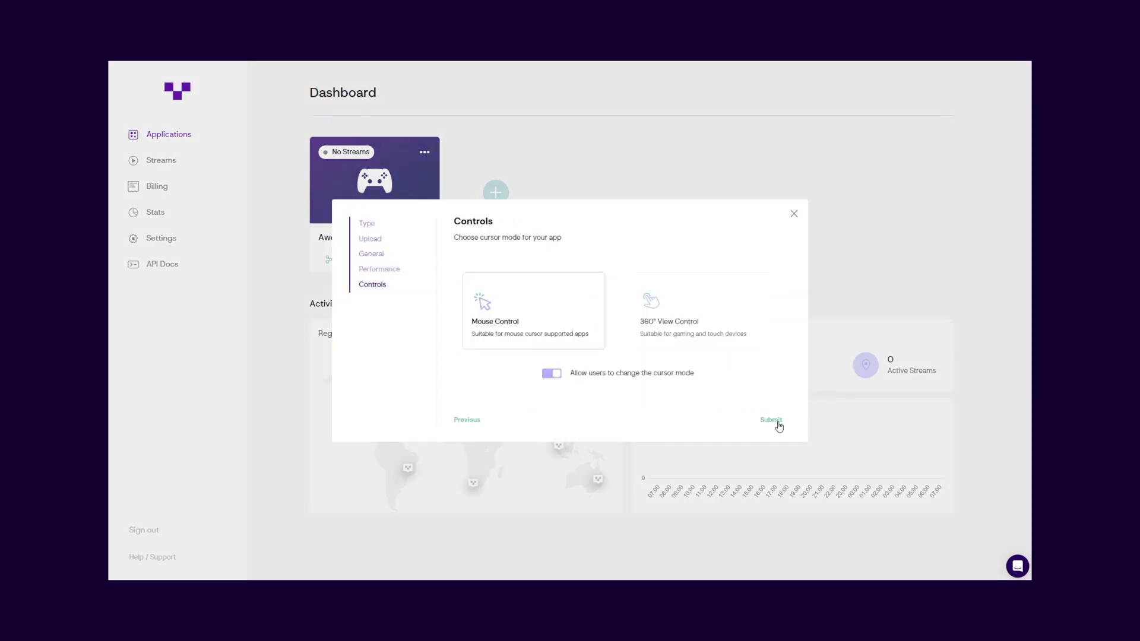
click(777, 421)
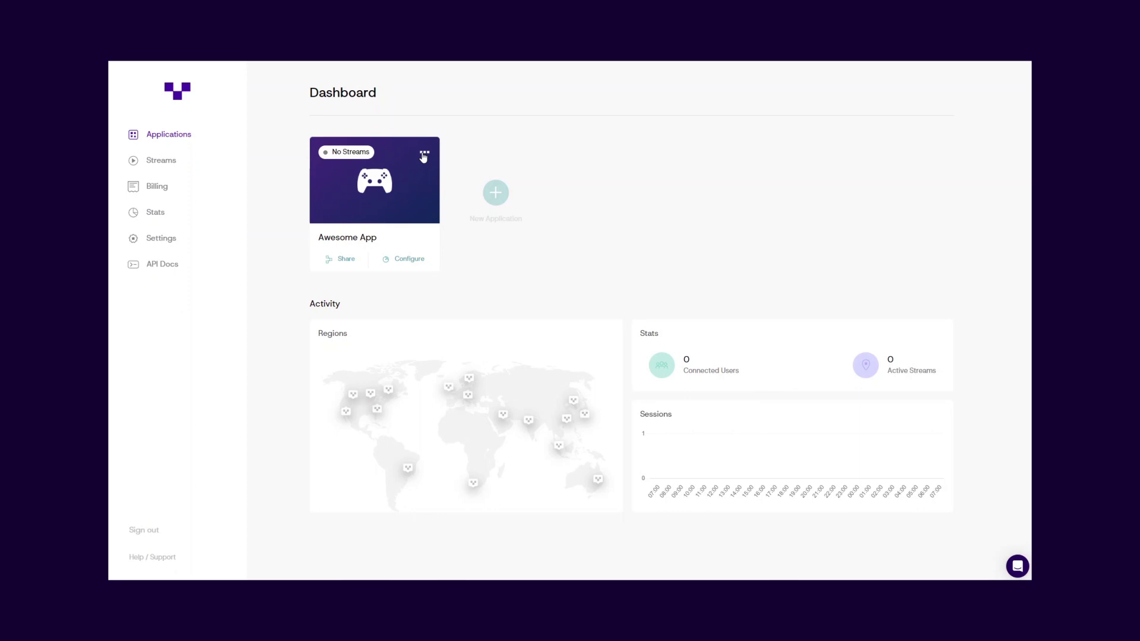
- Open and close Awesome App's options menu, then dismiss the New Application dialog
click(424, 154)
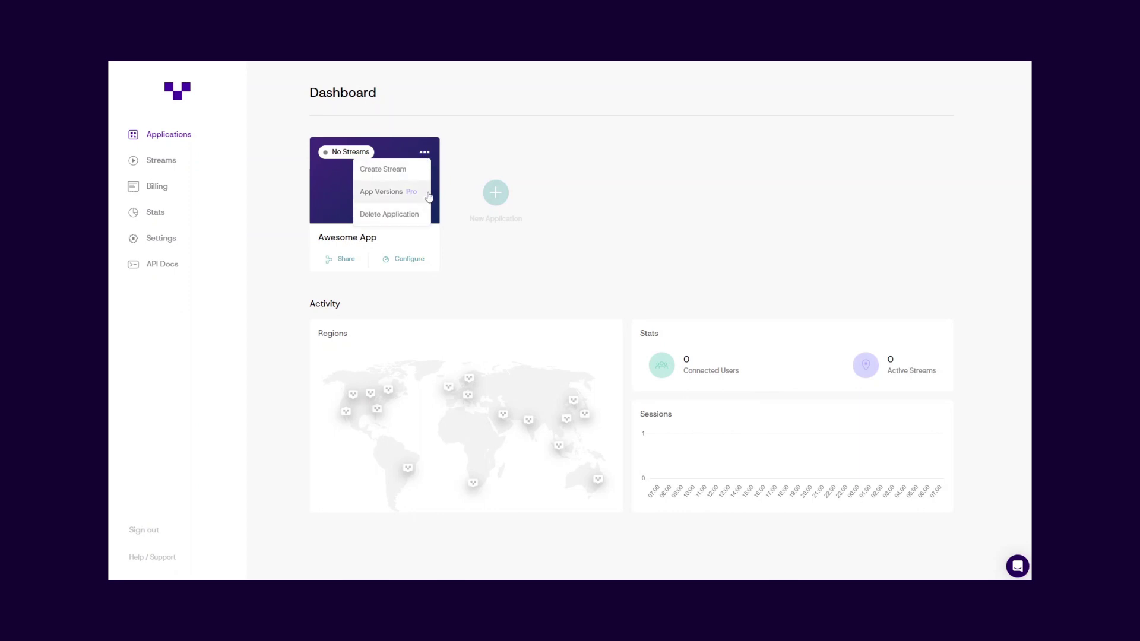
click(521, 257)
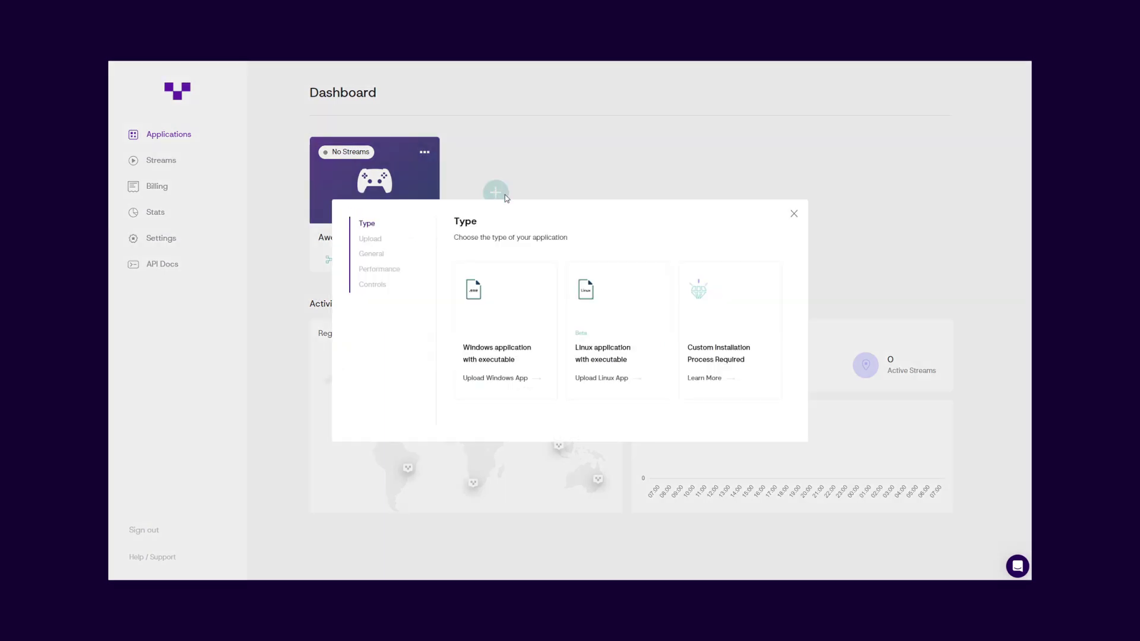
click(794, 215)
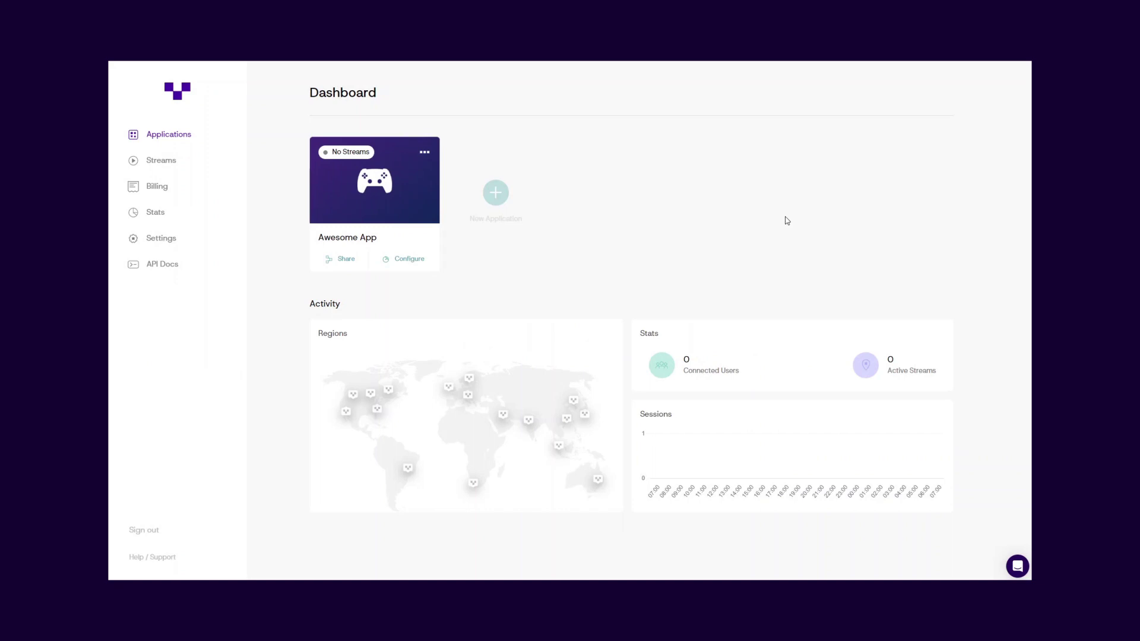
- From the Streams page, pick Awesome App and add Dublin, Frankfurt and Stockholm to coverage
click(216, 162)
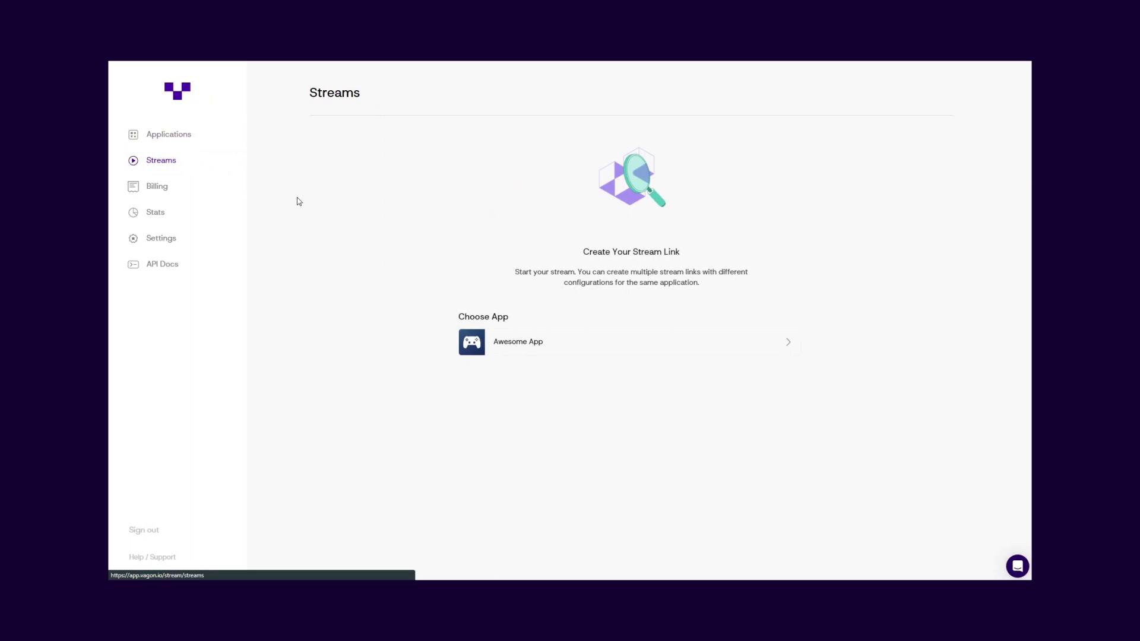
click(671, 346)
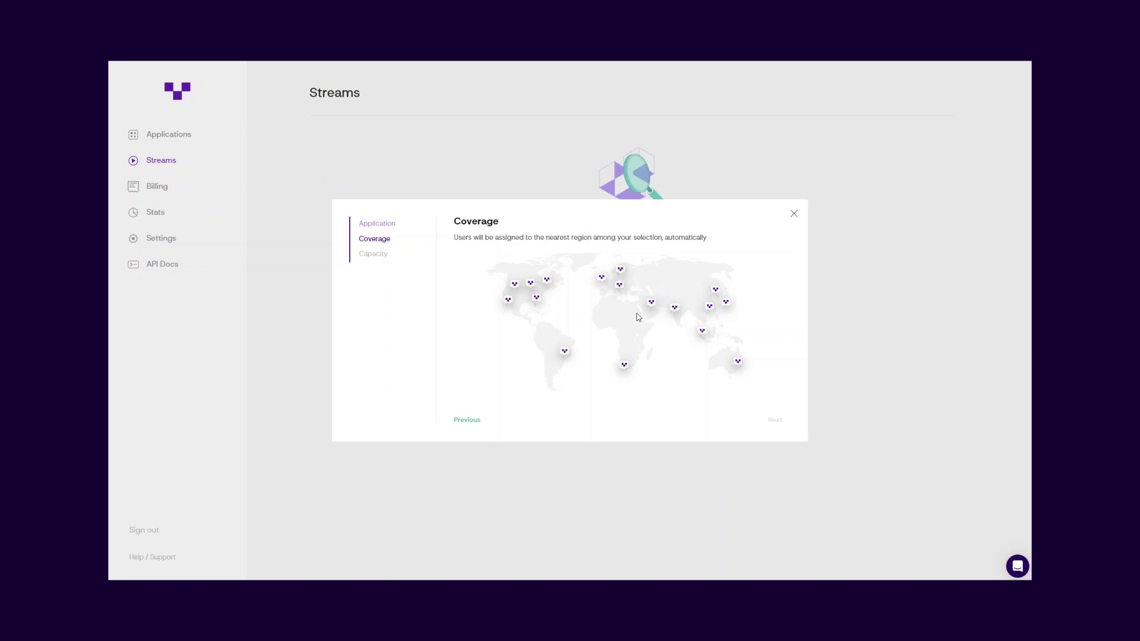
click(602, 279)
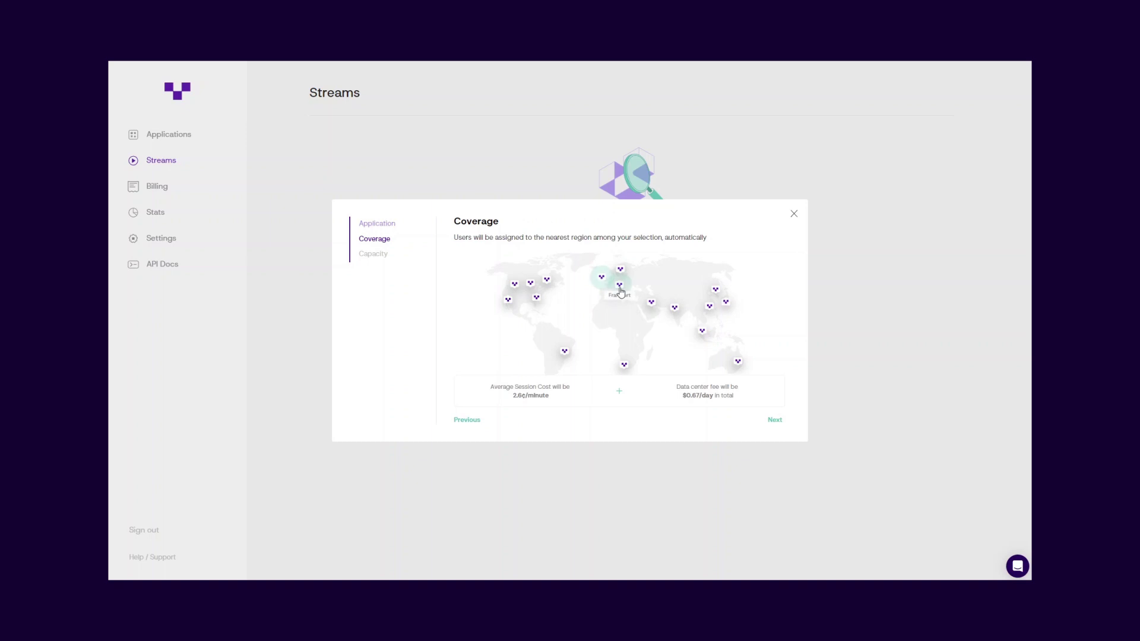
click(620, 290)
click(622, 272)
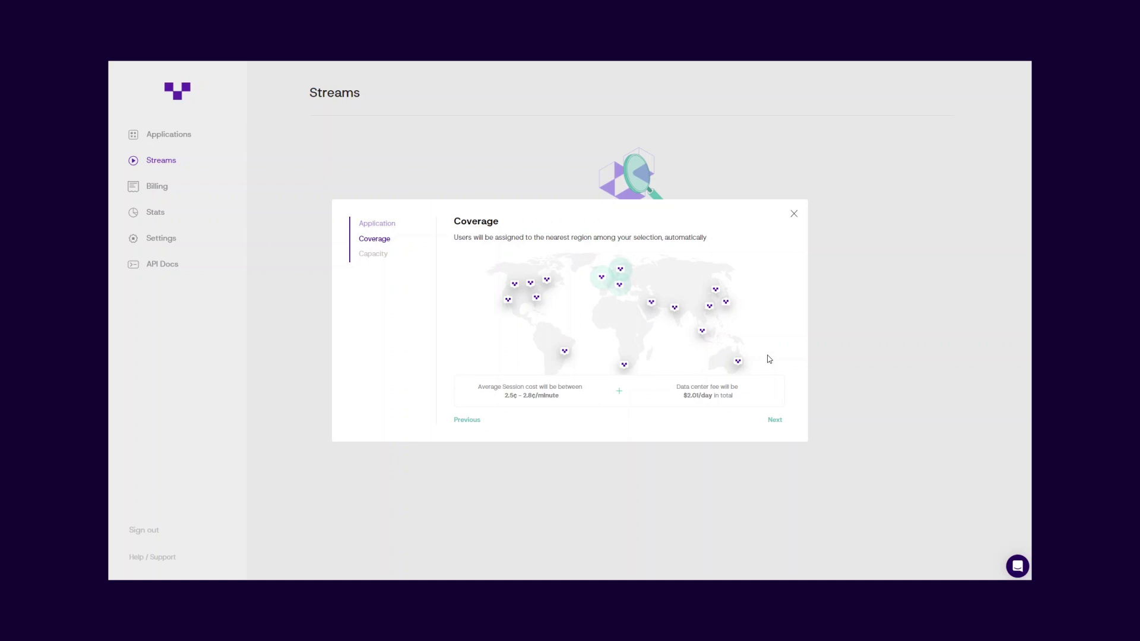
- On the Capacity step, try Cost Optimized, then select Balanced
click(775, 421)
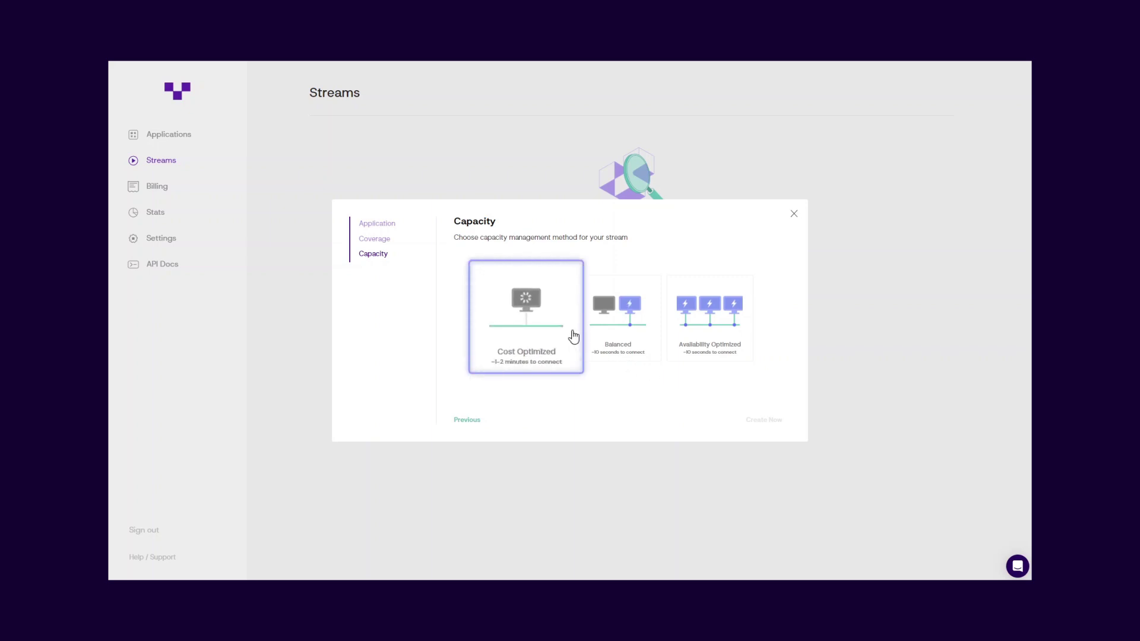
click(573, 337)
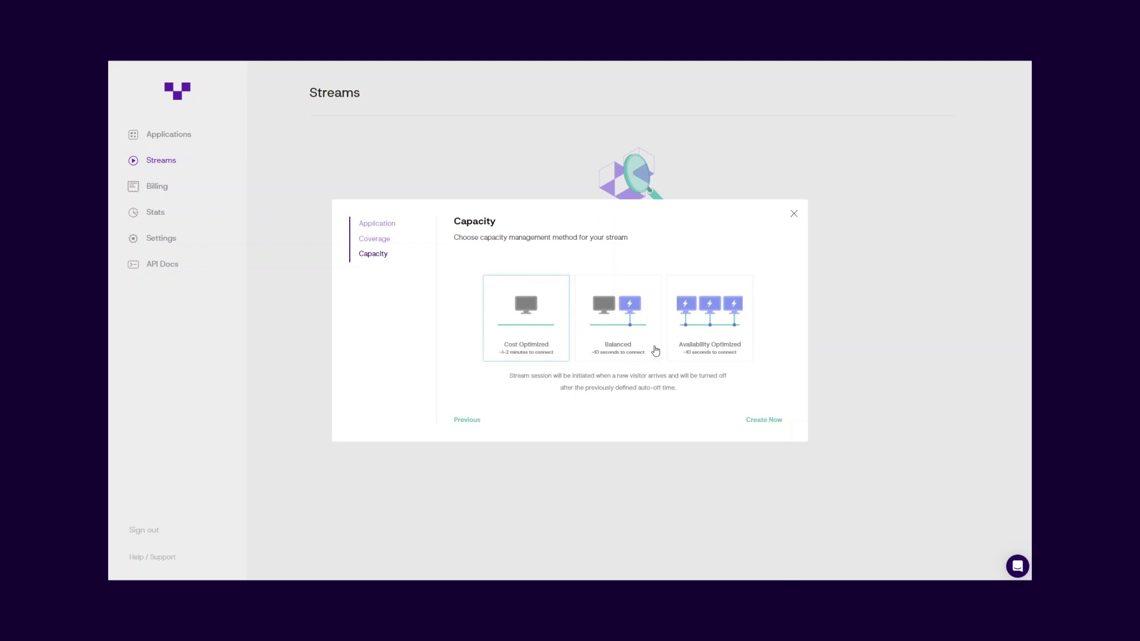
click(656, 350)
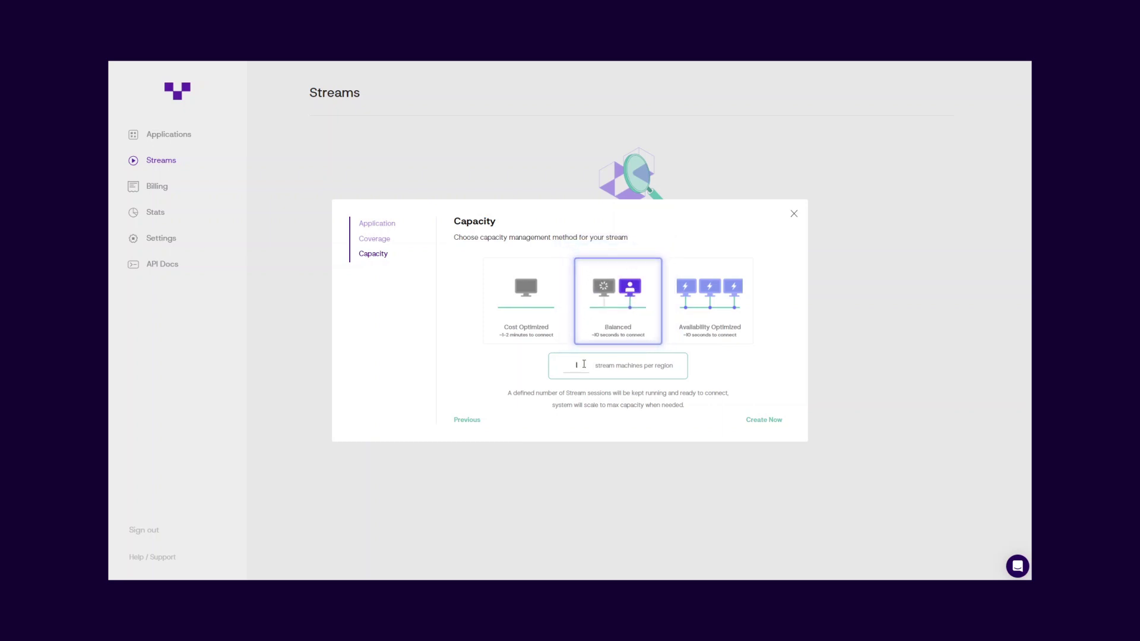
- Switch capacity to Availability Optimized with 3 stream machines per region
text(9)
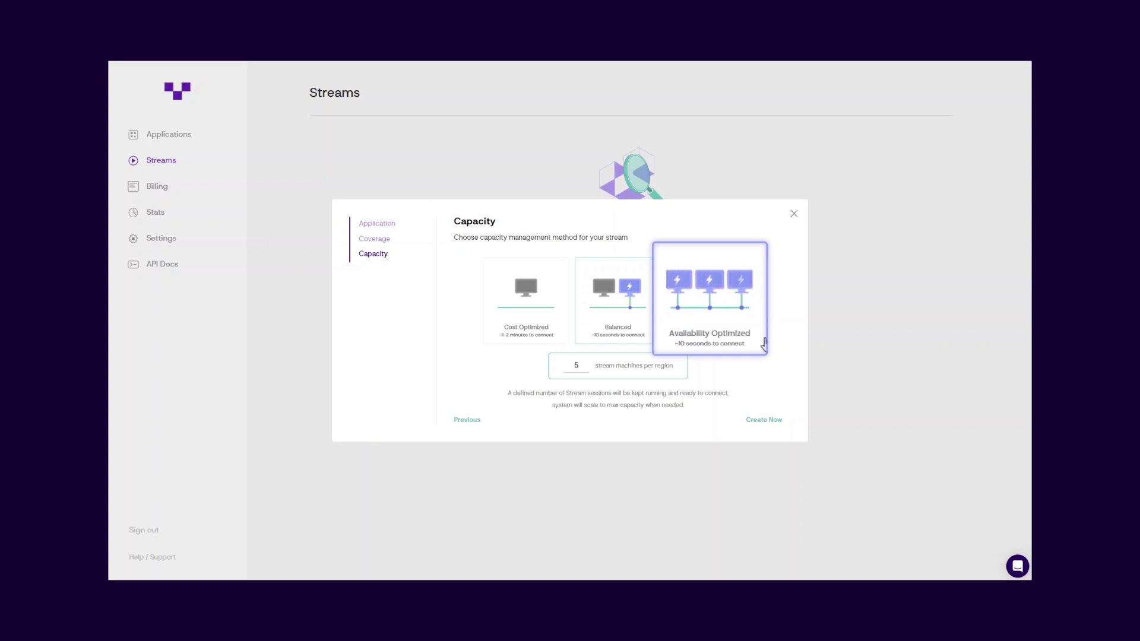
click(764, 341)
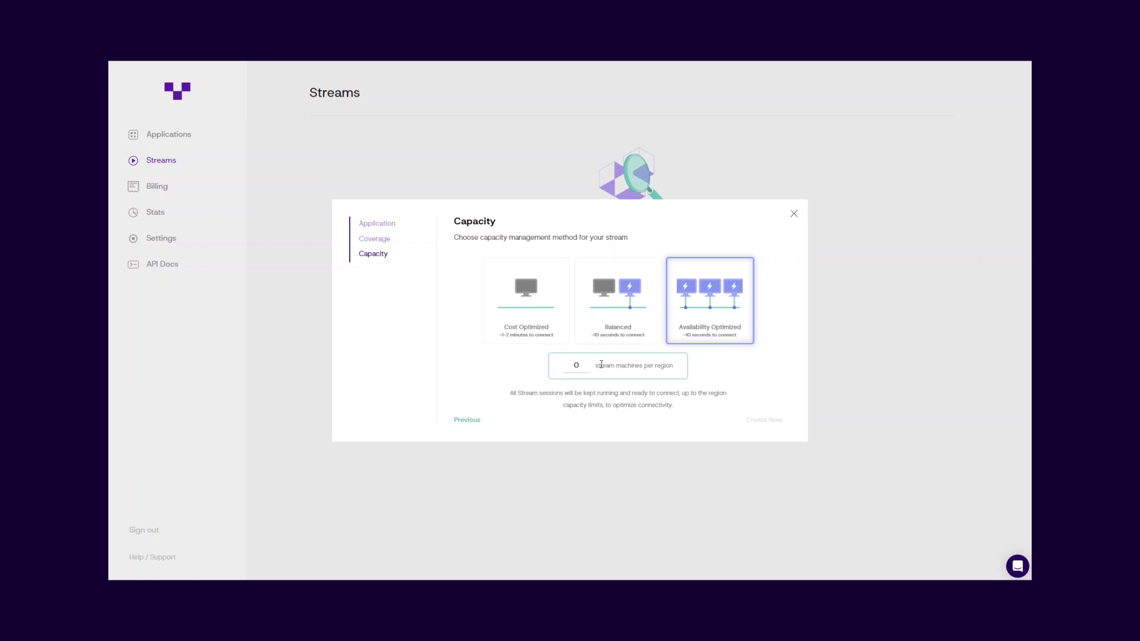
click(582, 365)
text(3)
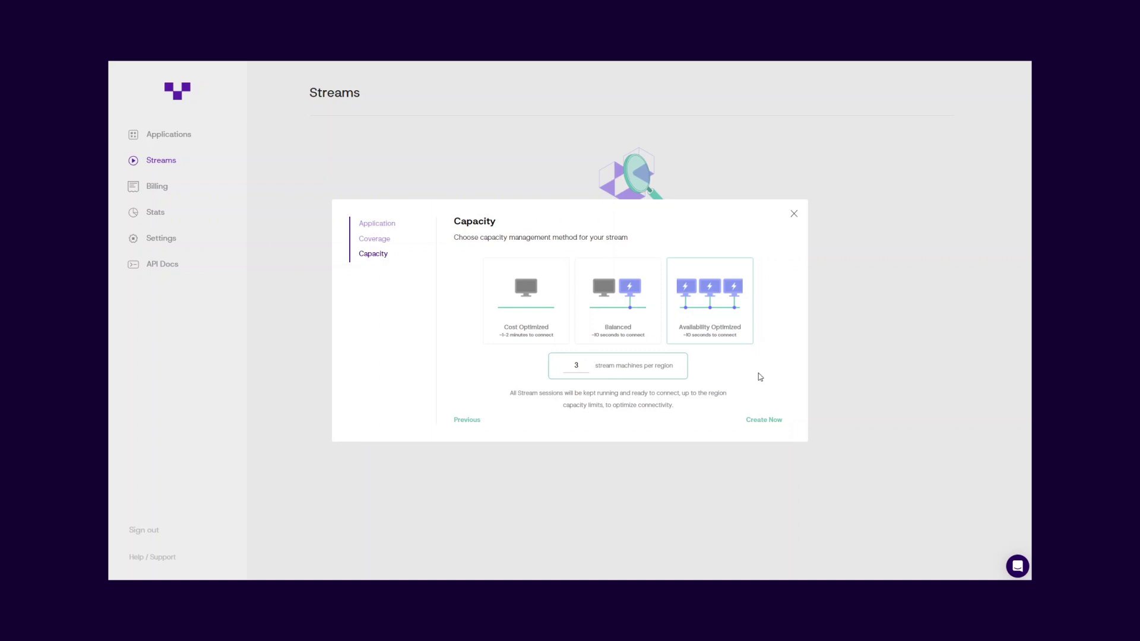
- Create the Awesome App stream with Cost Optimized capacity and view its iframe embed code
click(566, 321)
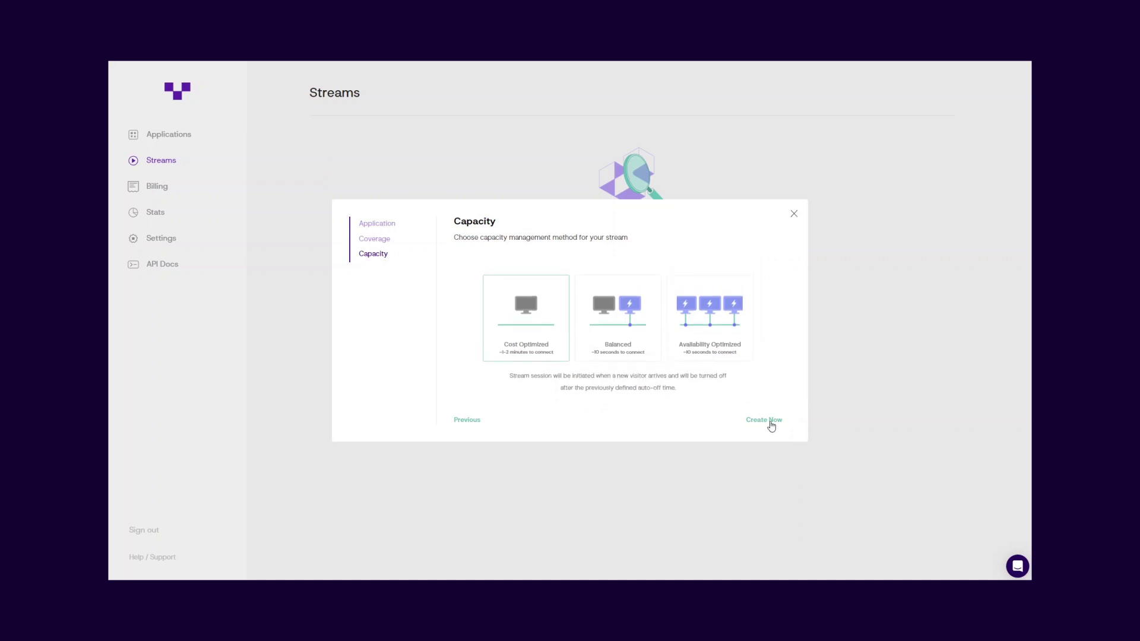
click(768, 423)
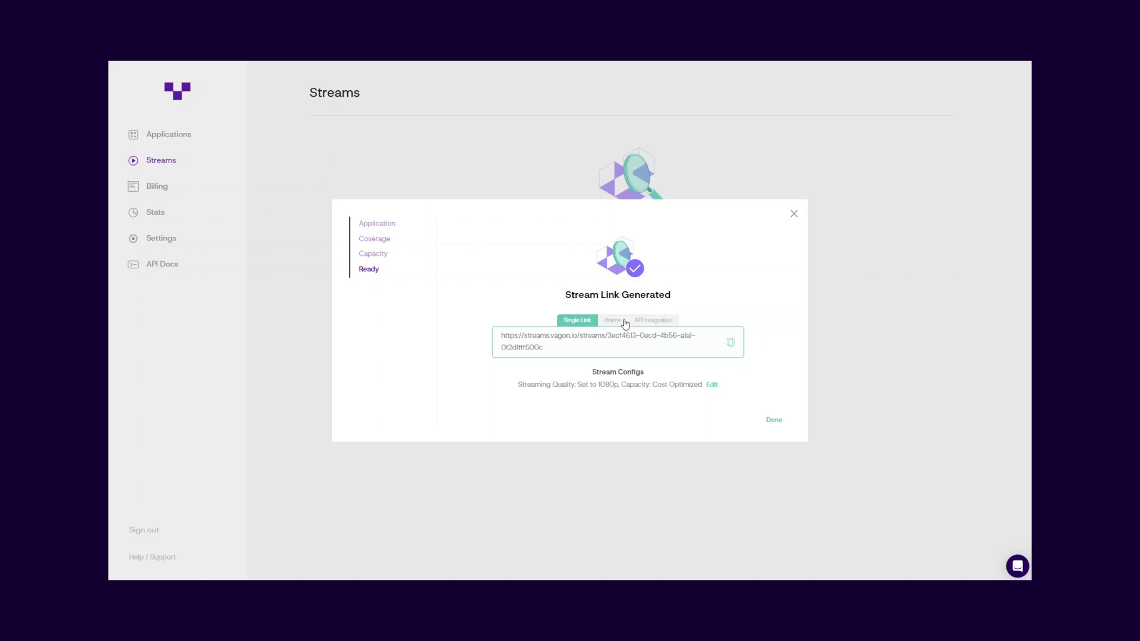
click(625, 324)
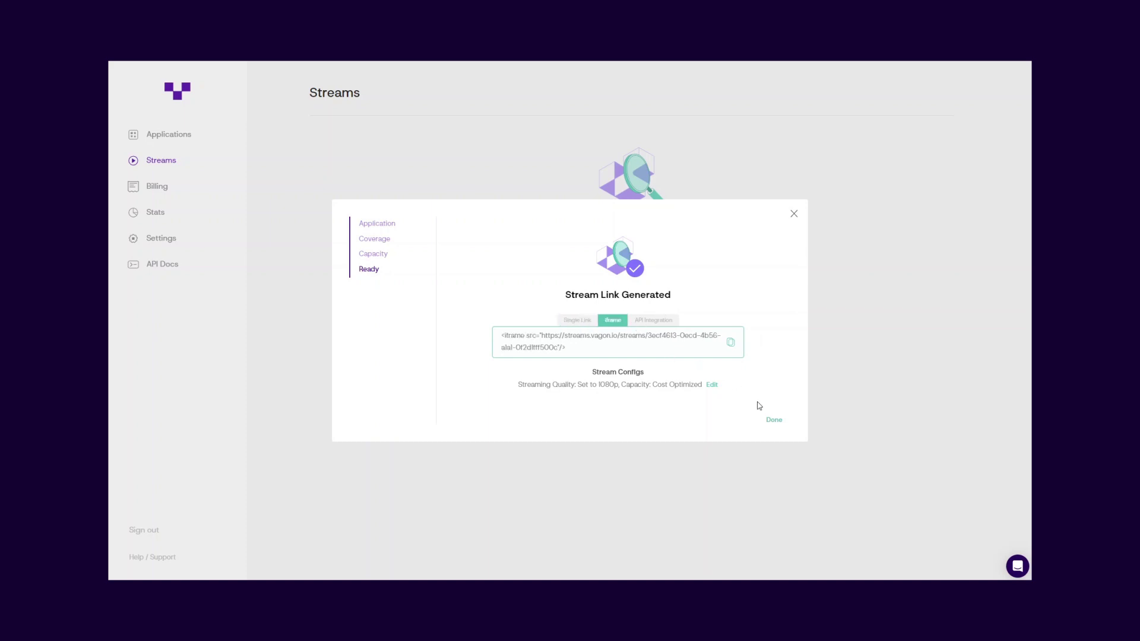
click(774, 422)
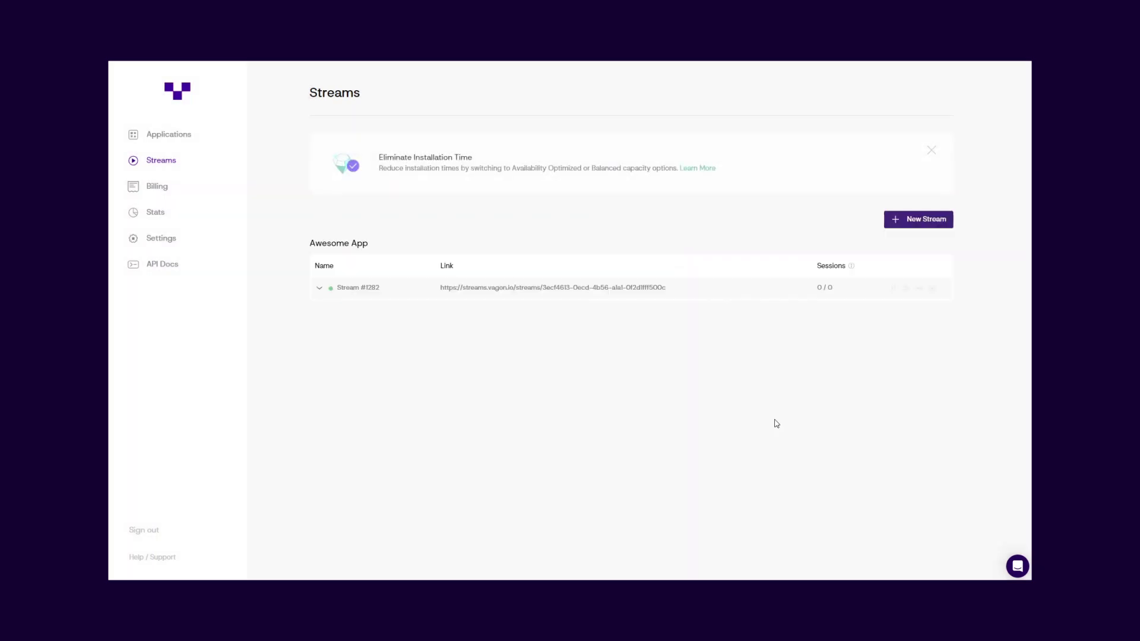
click(907, 289)
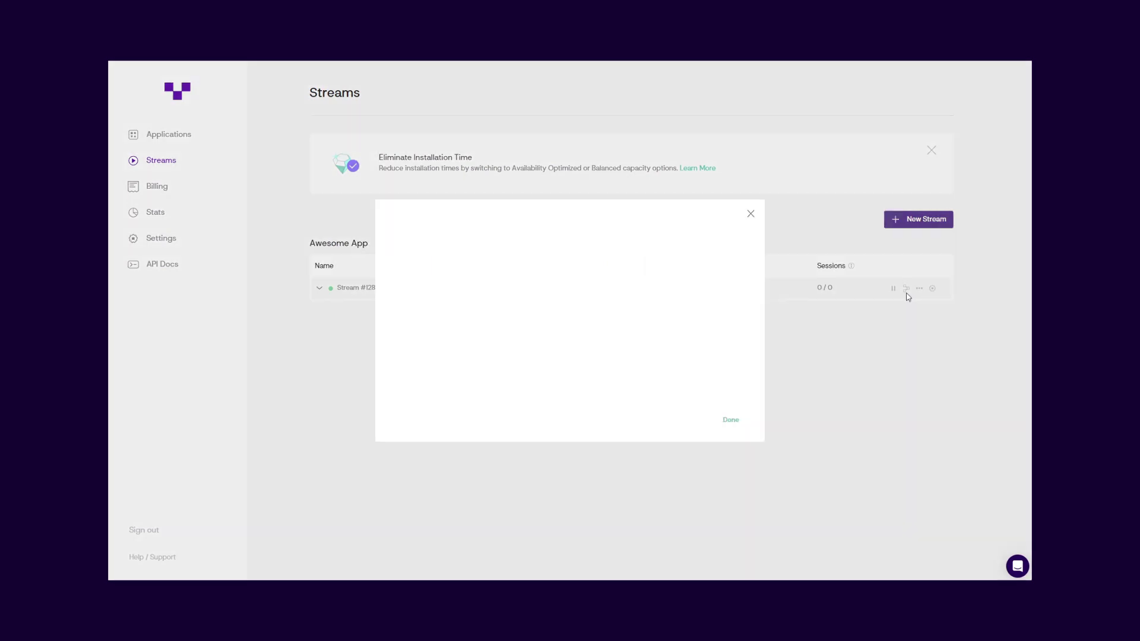
click(751, 213)
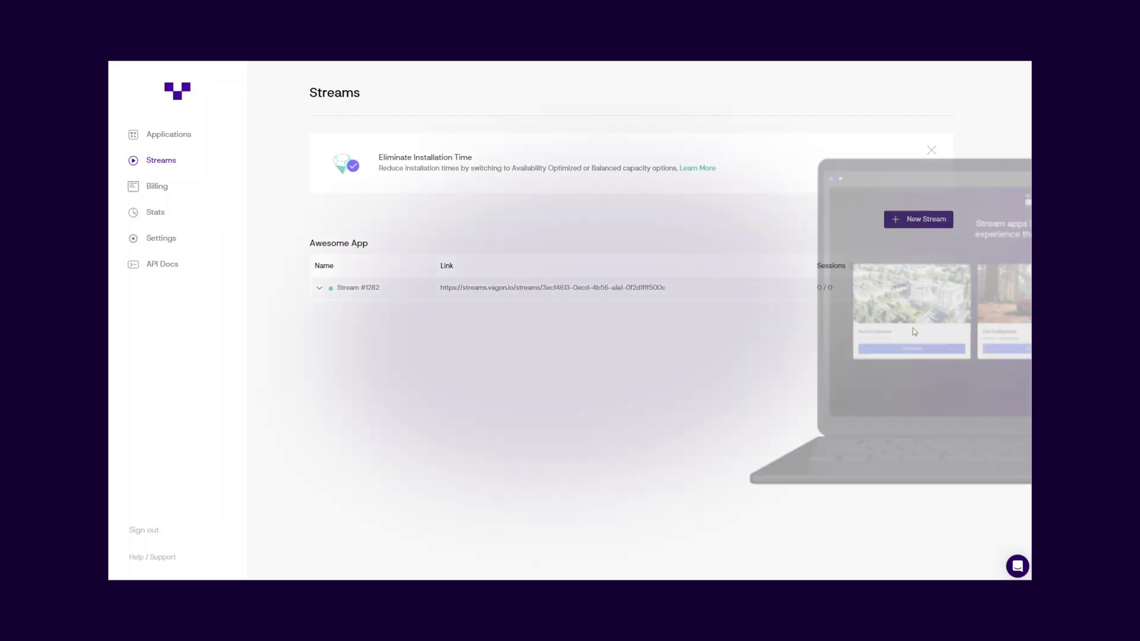